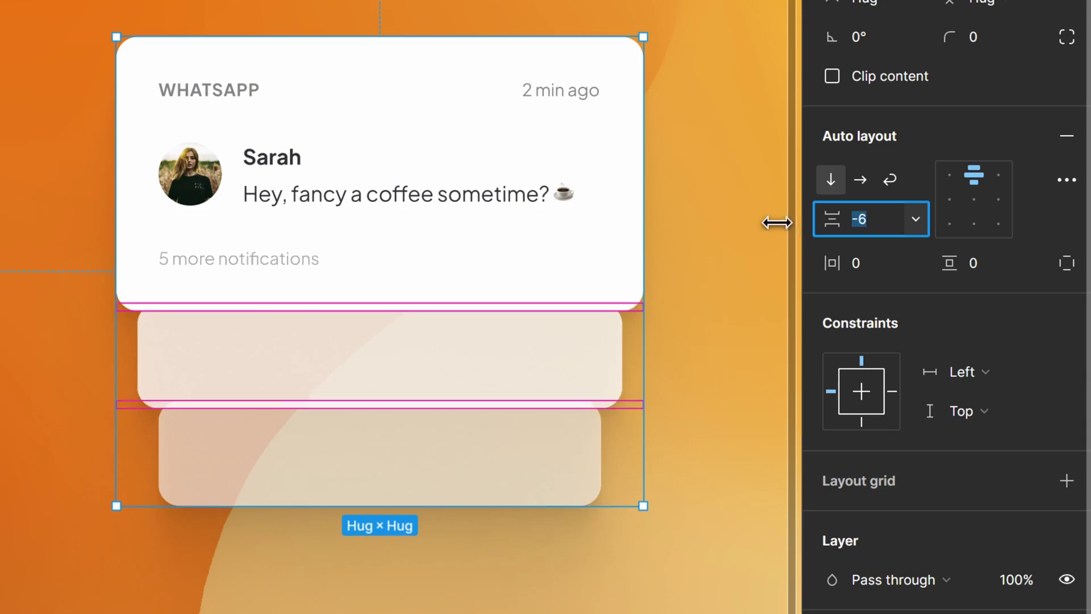
# Scrub the notification stack's auto-layout gap to -34 so the cards overlap more
pyautogui.moveTo(777, 223); pyautogui.dragTo(635, 225)
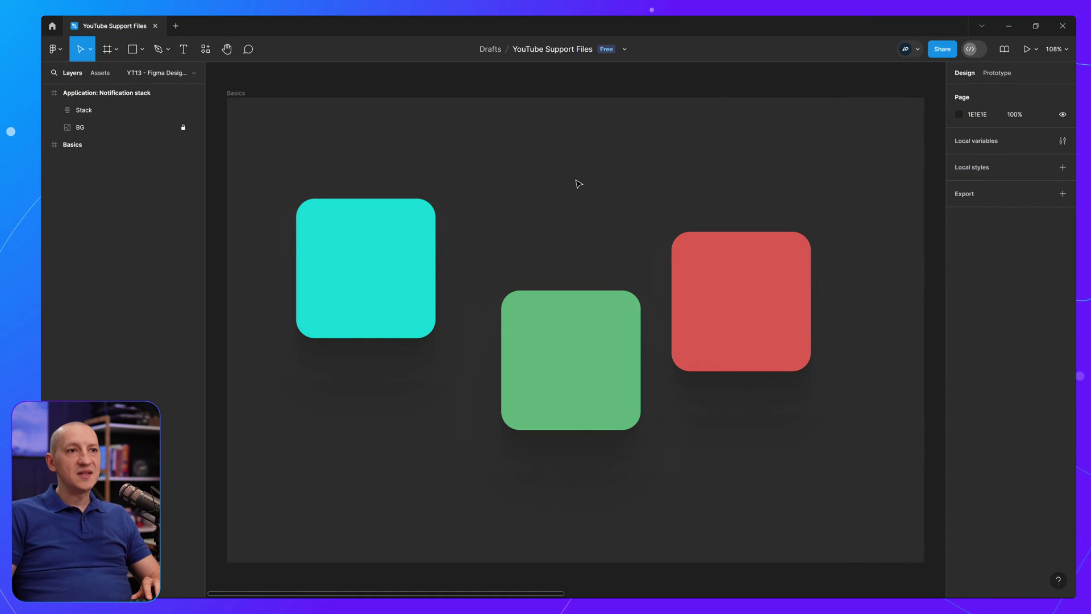
# Set 30 px spacing between the green and red squares, then snap cyan 30 px left of green
pyautogui.moveTo(562, 173); pyautogui.dragTo(748, 453)
pyautogui.moveTo(657, 331)
pyautogui.mouseDown()
pyautogui.moveTo(644, 331)
pyautogui.moveTo(668, 336)
pyautogui.mouseUp()
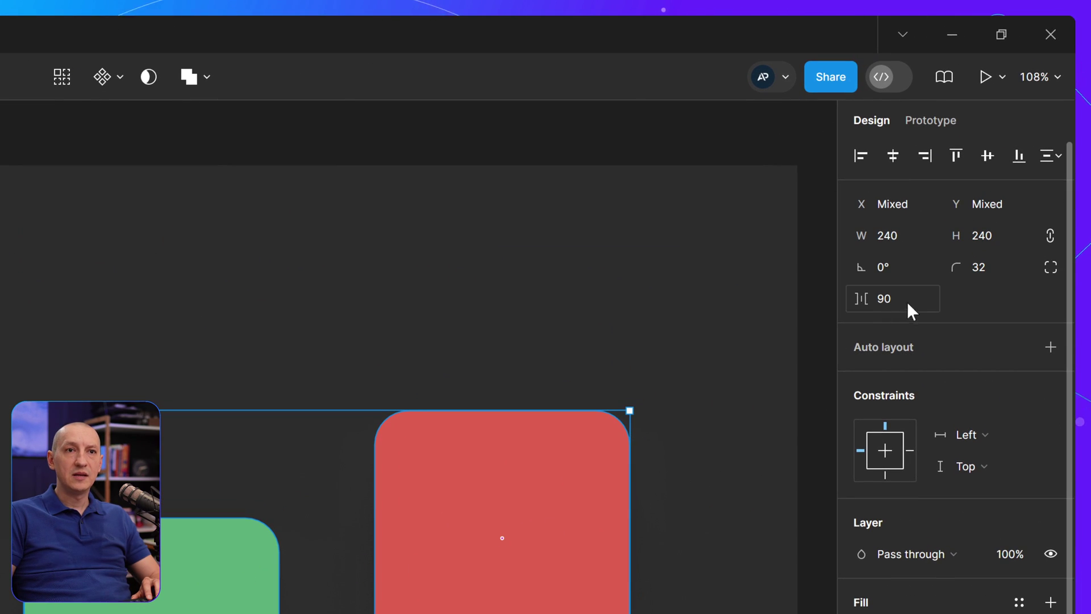
pyautogui.moveTo(898, 297); pyautogui.dragTo(869, 296)
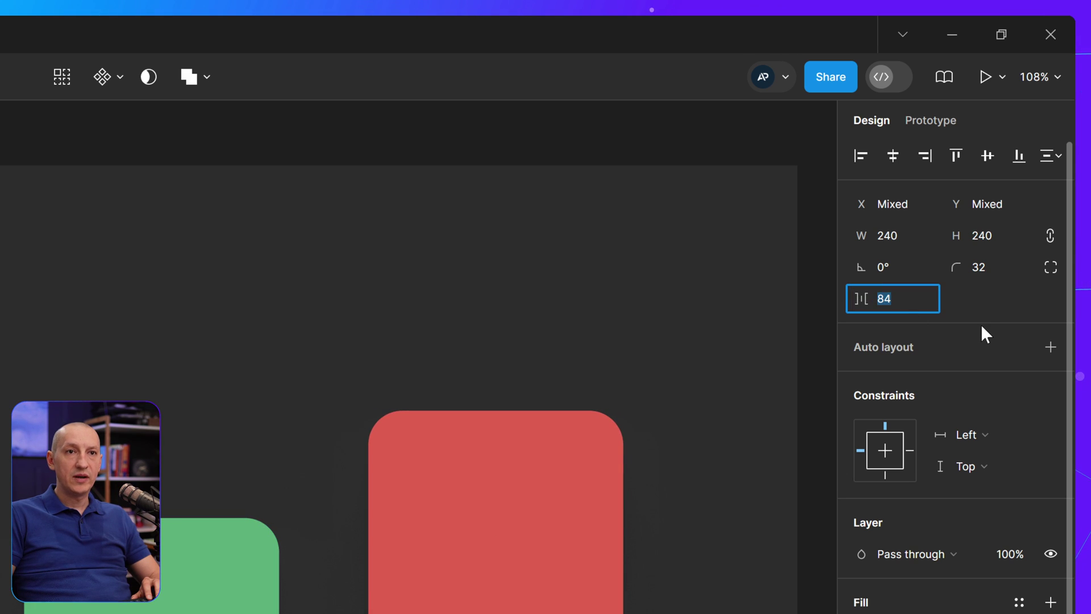
pyautogui.write('30')
pyautogui.press('Return')
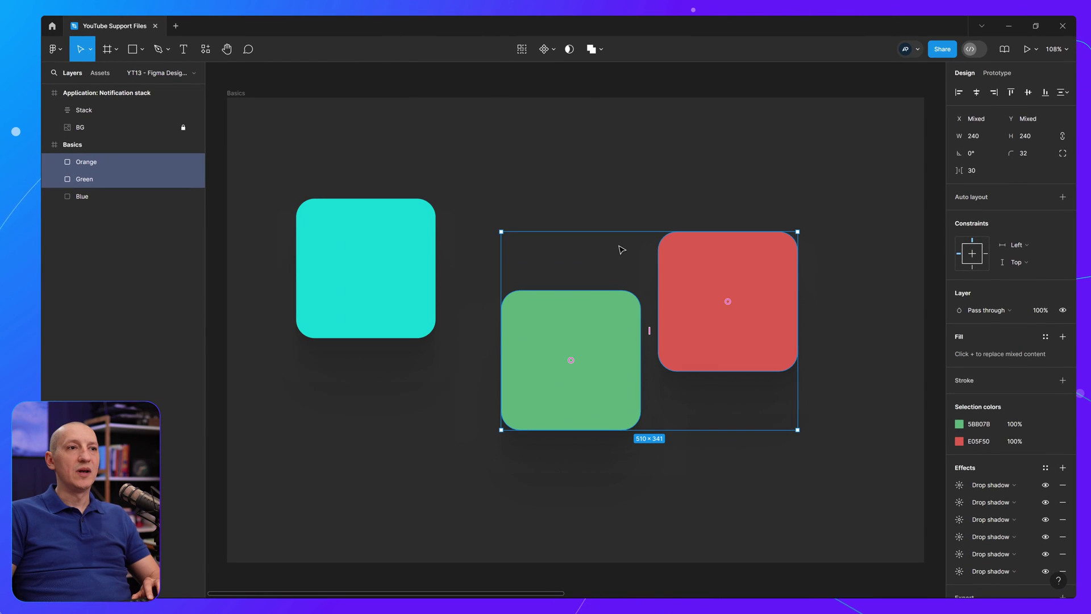
pyautogui.moveTo(384, 279); pyautogui.dragTo(432, 350)
# Widen the three squares' gap to 62, then pull them together to overlap at -104
pyautogui.click(472, 188)
pyautogui.moveTo(397, 148); pyautogui.dragTo(736, 443)
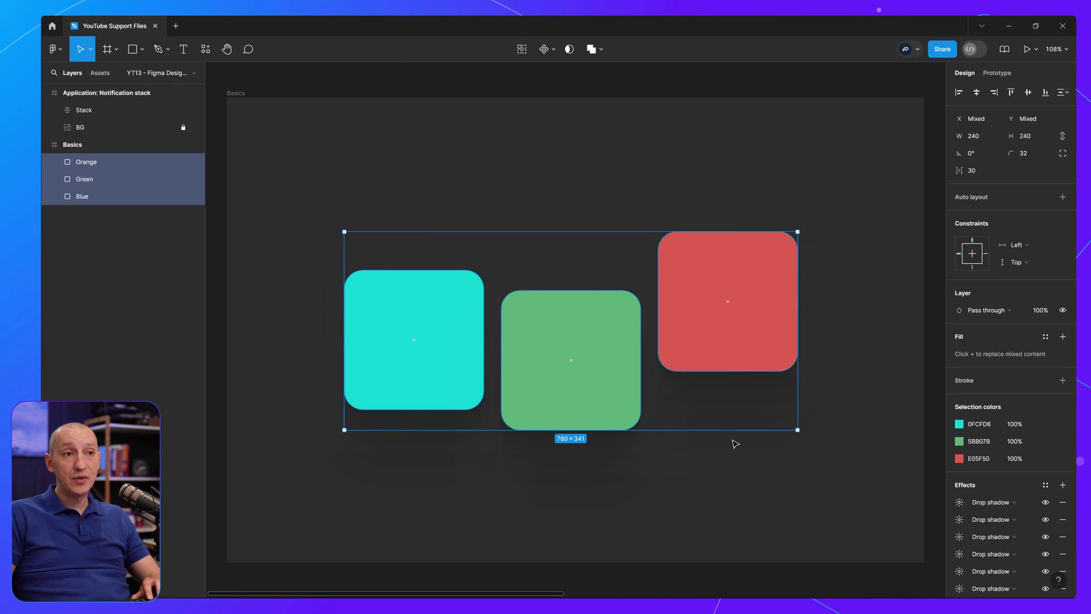
pyautogui.moveTo(961, 171)
pyautogui.mouseDown()
pyautogui.moveTo(948, 172)
pyautogui.moveTo(996, 172)
pyautogui.moveTo(960, 171)
pyautogui.moveTo(977, 170)
pyautogui.mouseUp()
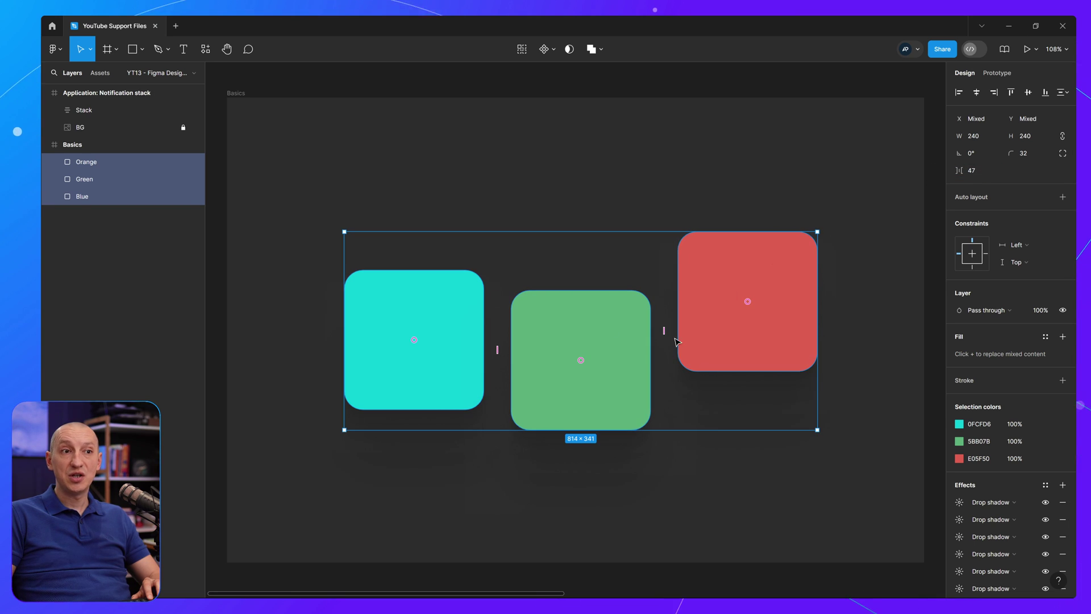
pyautogui.moveTo(665, 329); pyautogui.dragTo(683, 351)
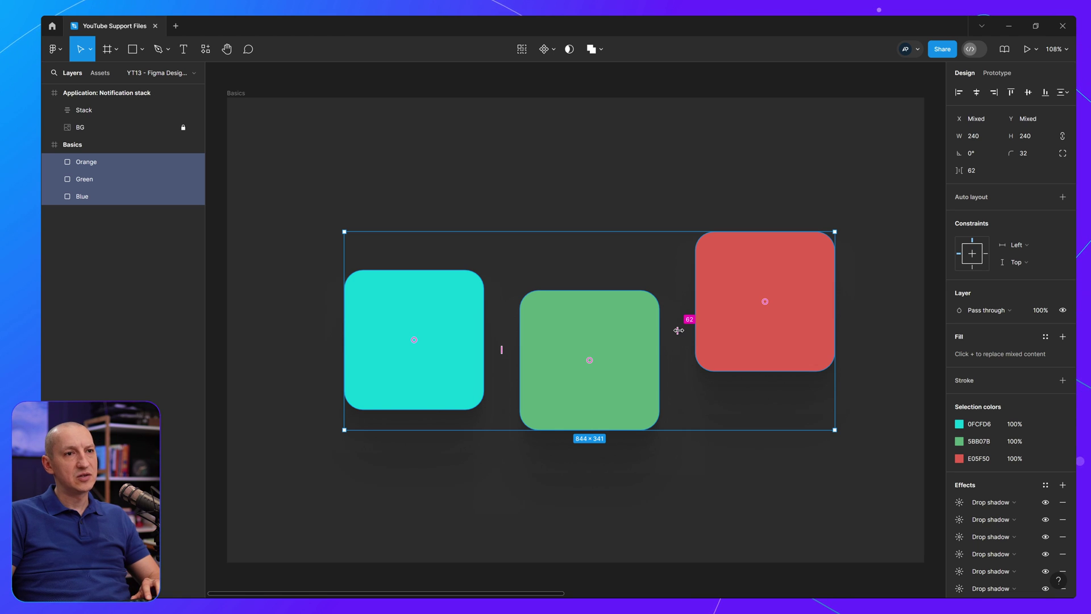
pyautogui.moveTo(678, 330); pyautogui.dragTo(534, 336)
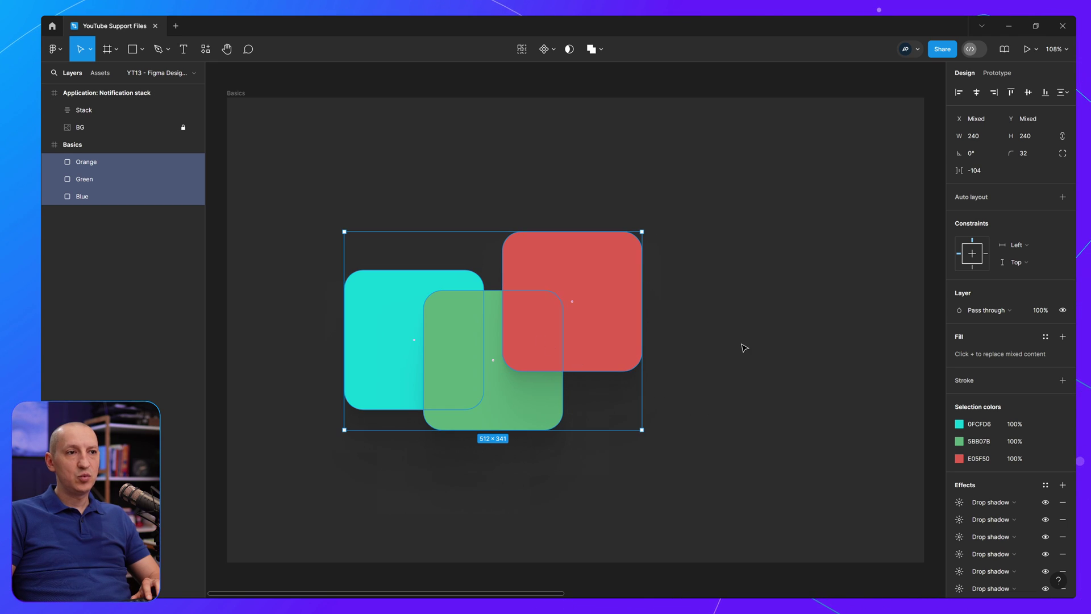
pyautogui.click(754, 407)
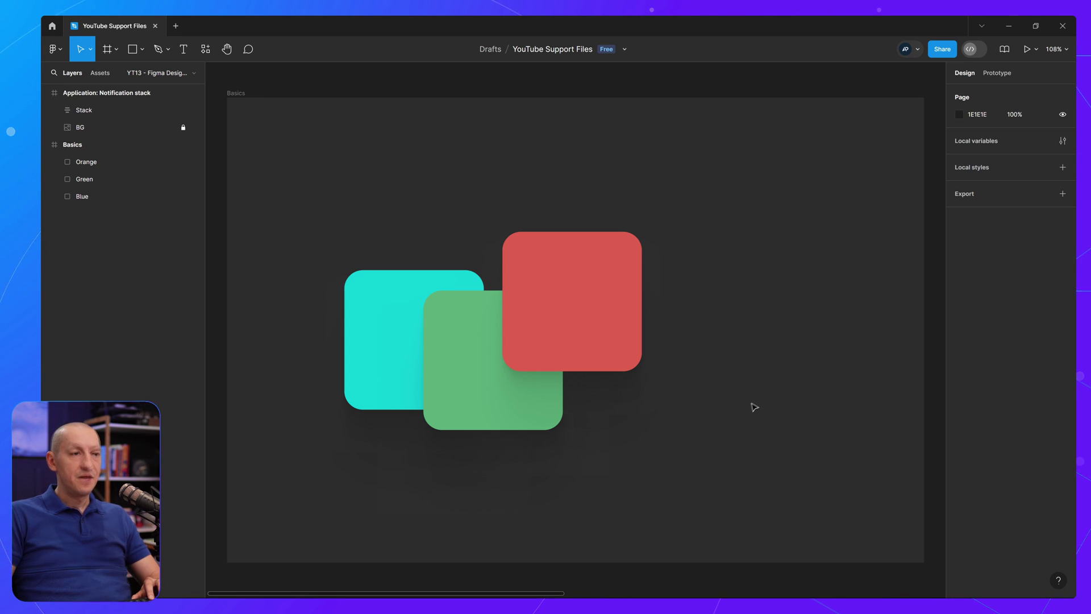
# Undo to the evenly spaced row, group the squares as Group 1, and set the gap to 54
pyautogui.hotkey('ctrl', 'a')
pyautogui.hotkey('ctrl', 'alt', 't')
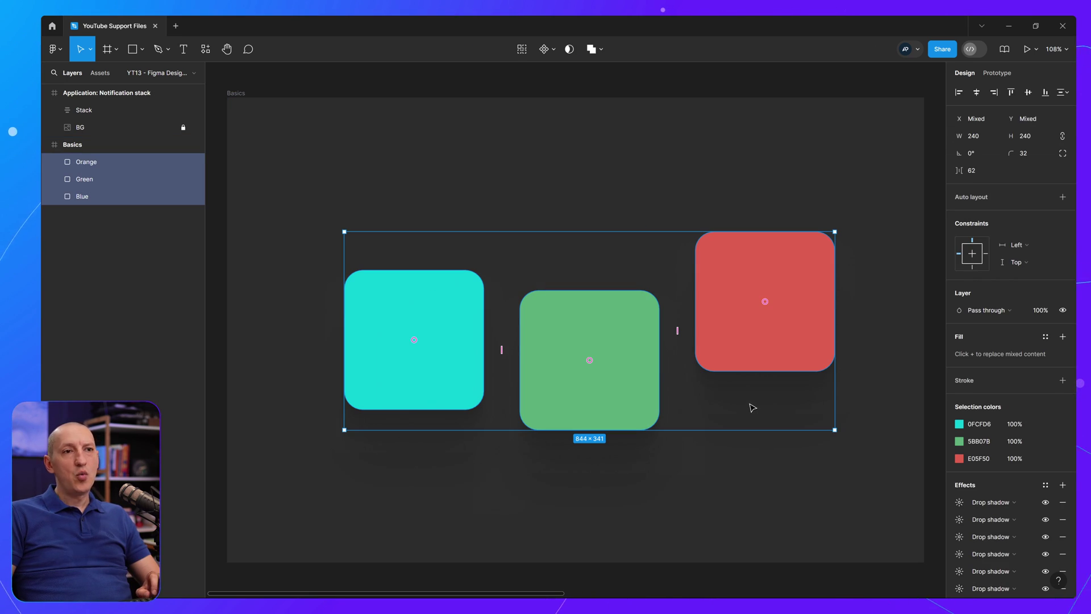
pyautogui.hotkey('ctrl', 'g')
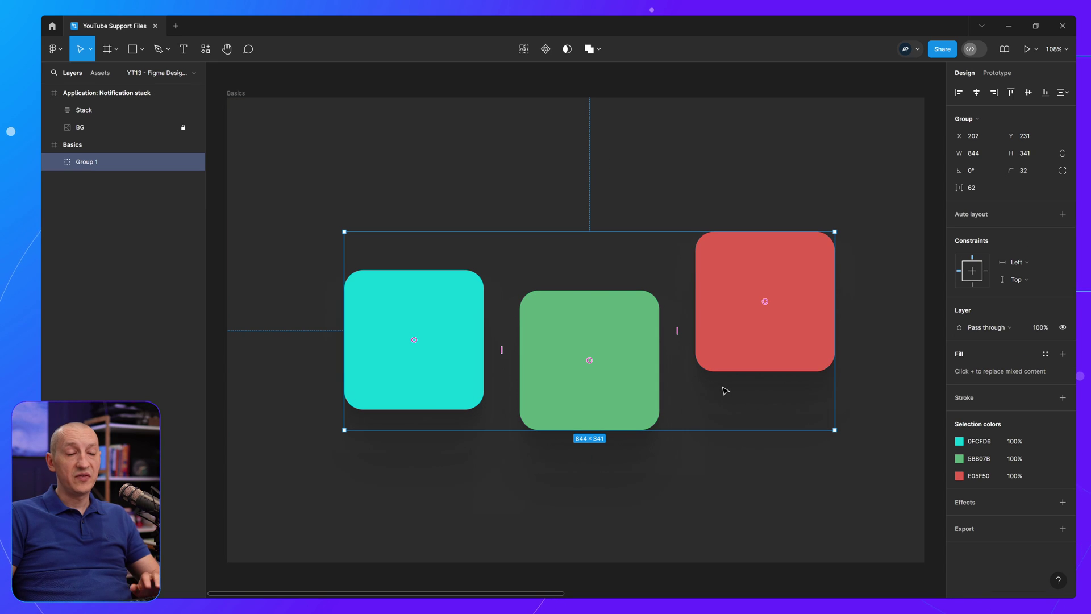
pyautogui.moveTo(680, 330)
pyautogui.mouseDown()
pyautogui.moveTo(663, 319)
pyautogui.moveTo(673, 329)
pyautogui.mouseUp()
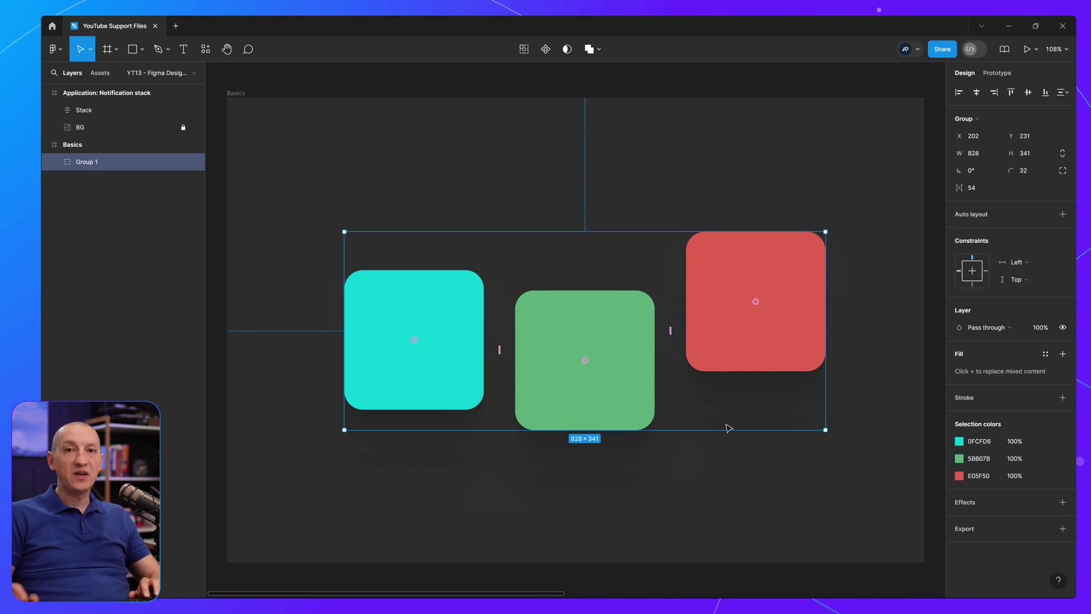
# Convert Group 1 into auto-layout Frame 1 and enter a -30 gap so the squares overlap
pyautogui.click(986, 215)
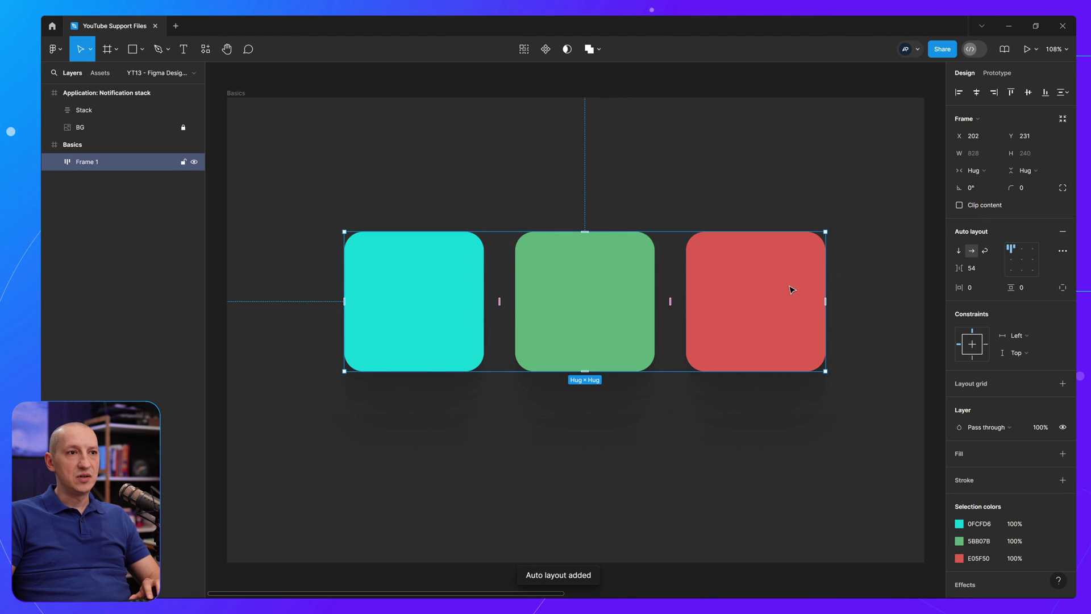
pyautogui.moveTo(668, 303); pyautogui.dragTo(616, 304)
pyautogui.click(984, 268)
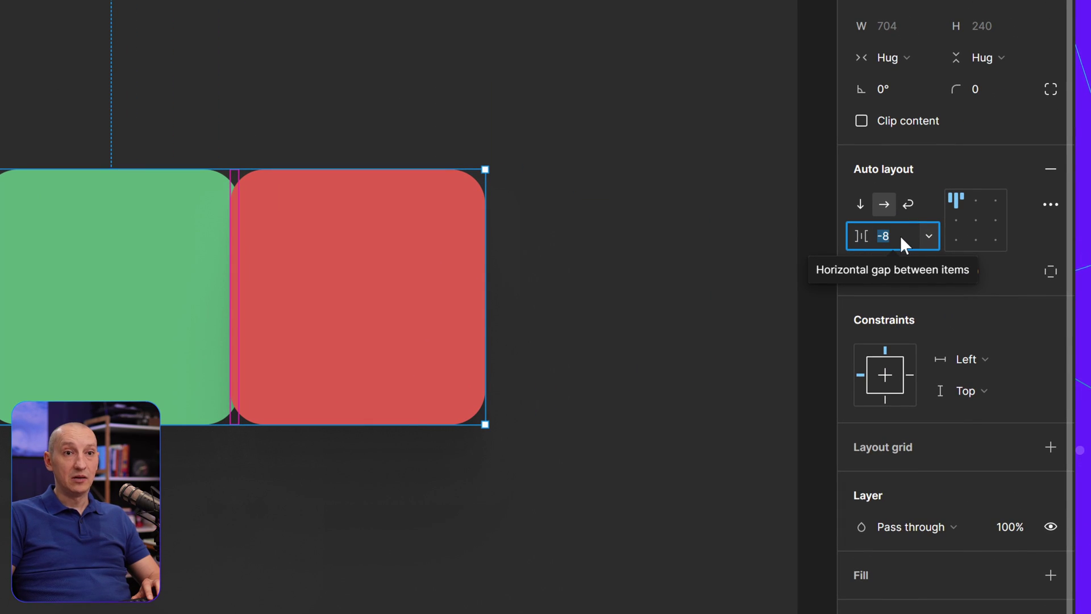
pyautogui.moveTo(862, 236); pyautogui.dragTo(733, 228)
pyautogui.write('-30')
pyautogui.press('Return')
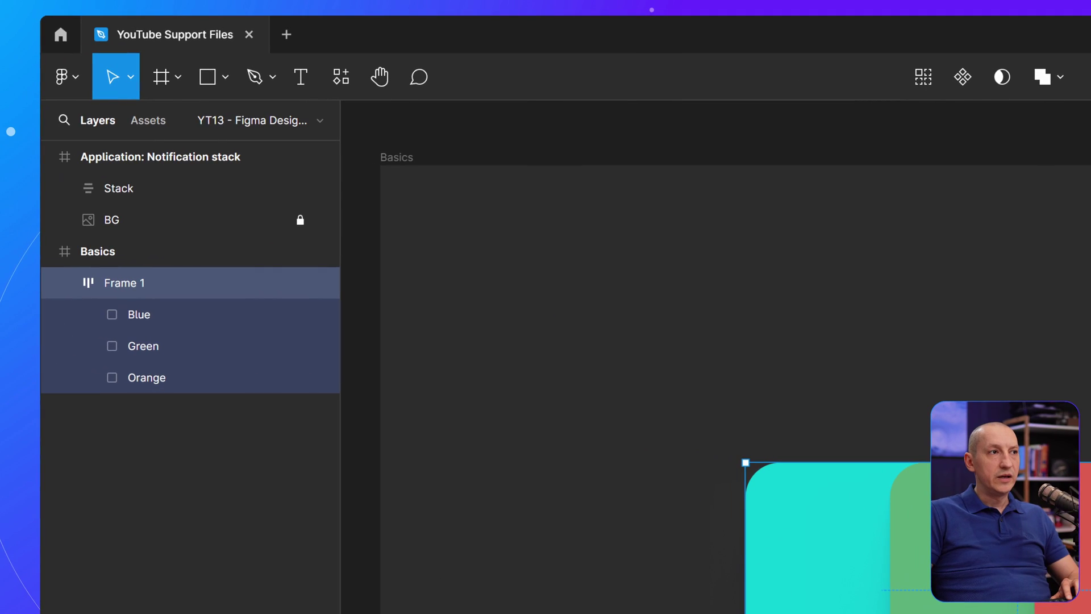
# Check the stacking of the Blue, Green and Orange layers, then reselect Frame 1
pyautogui.click(230, 310)
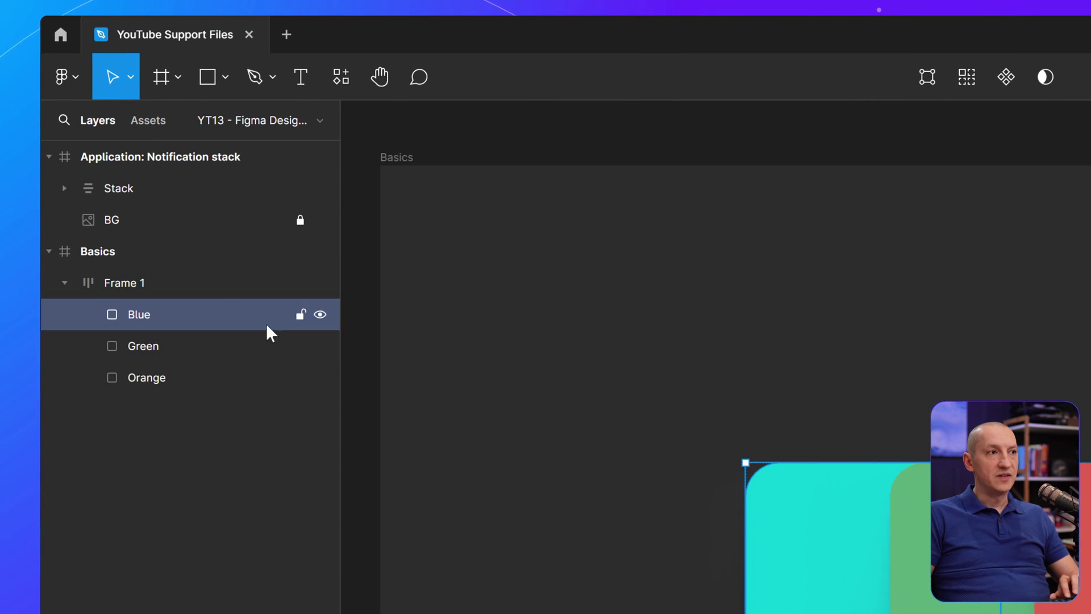
pyautogui.click(177, 355)
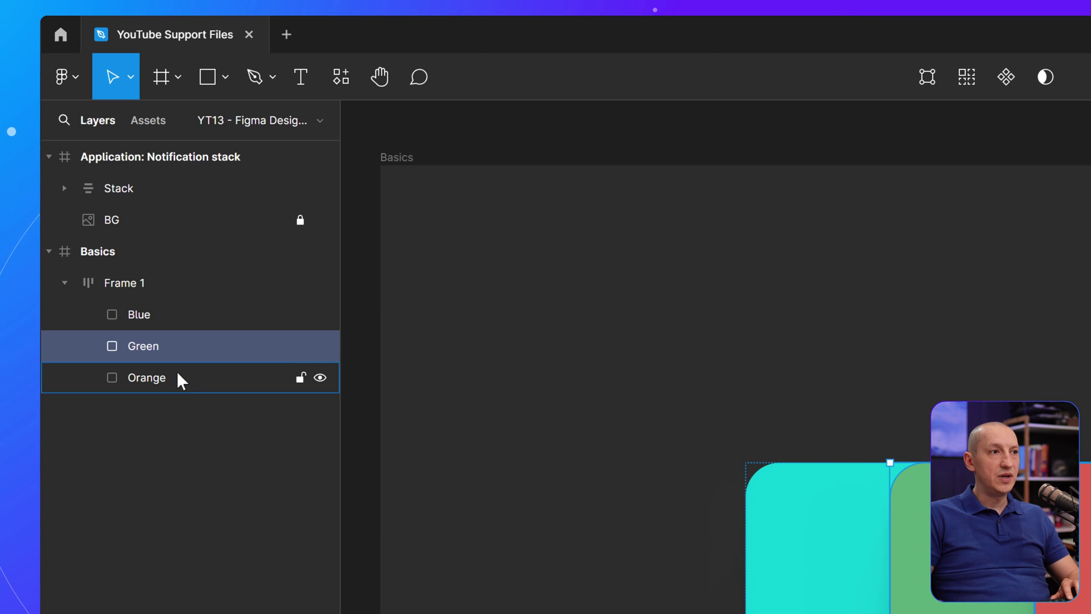
pyautogui.click(179, 386)
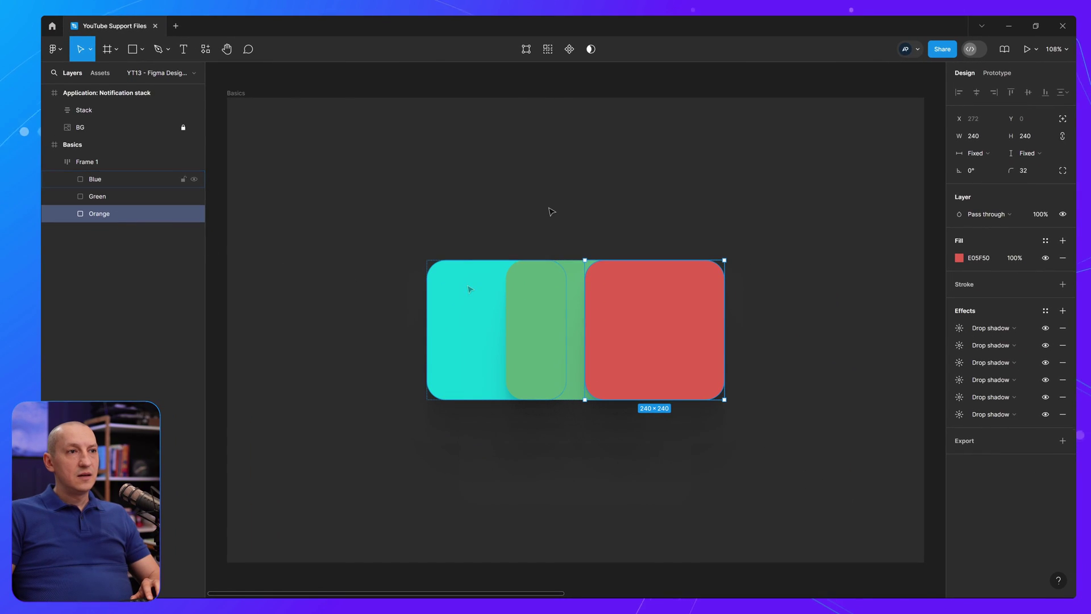
pyautogui.click(551, 211)
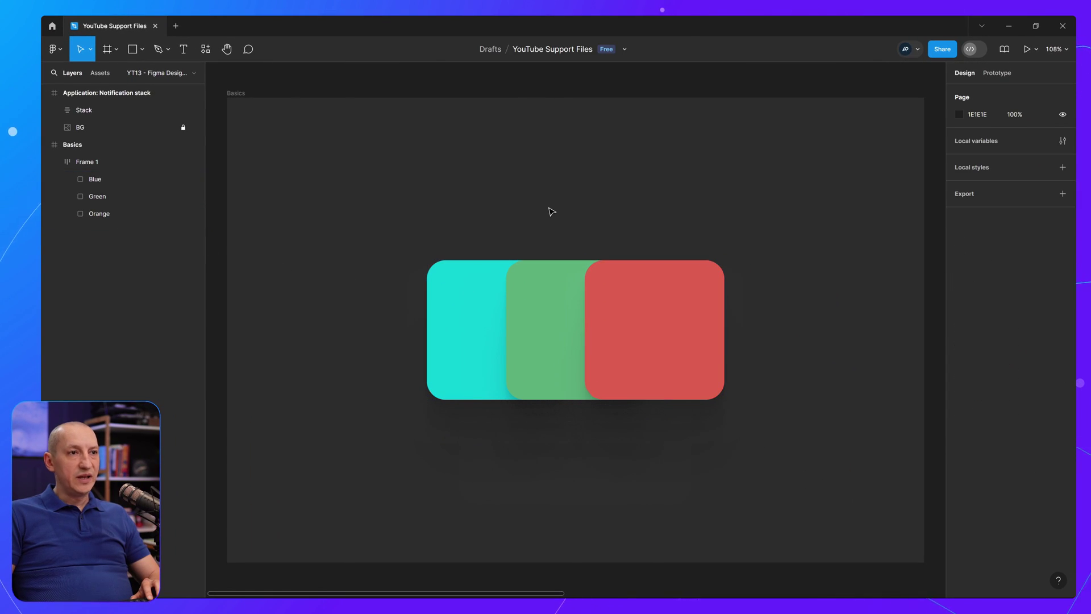
pyautogui.click(461, 304)
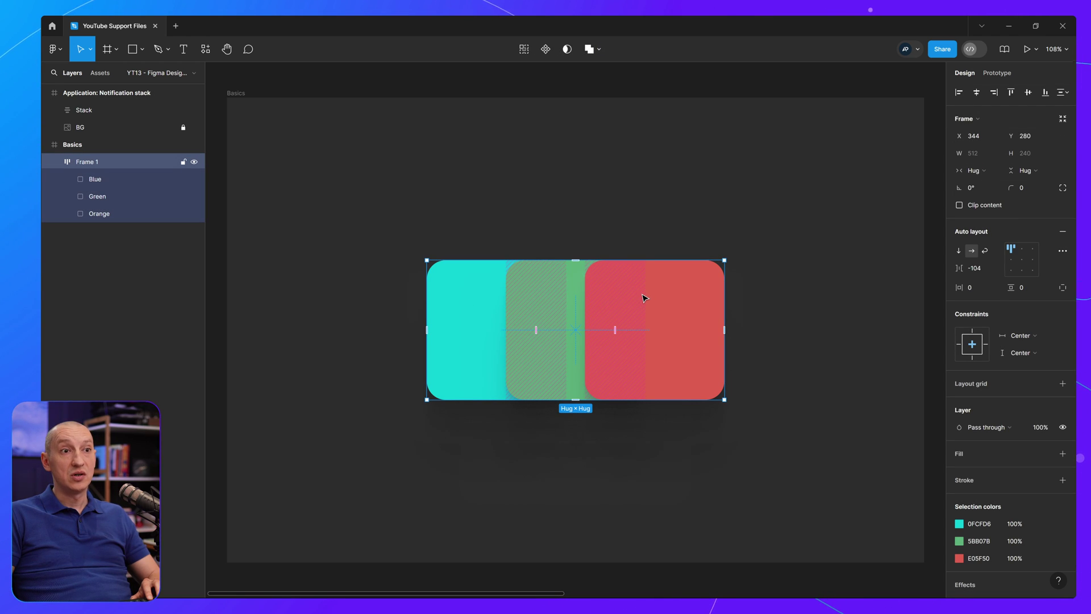
pyautogui.moveTo(629, 328); pyautogui.dragTo(808, 286)
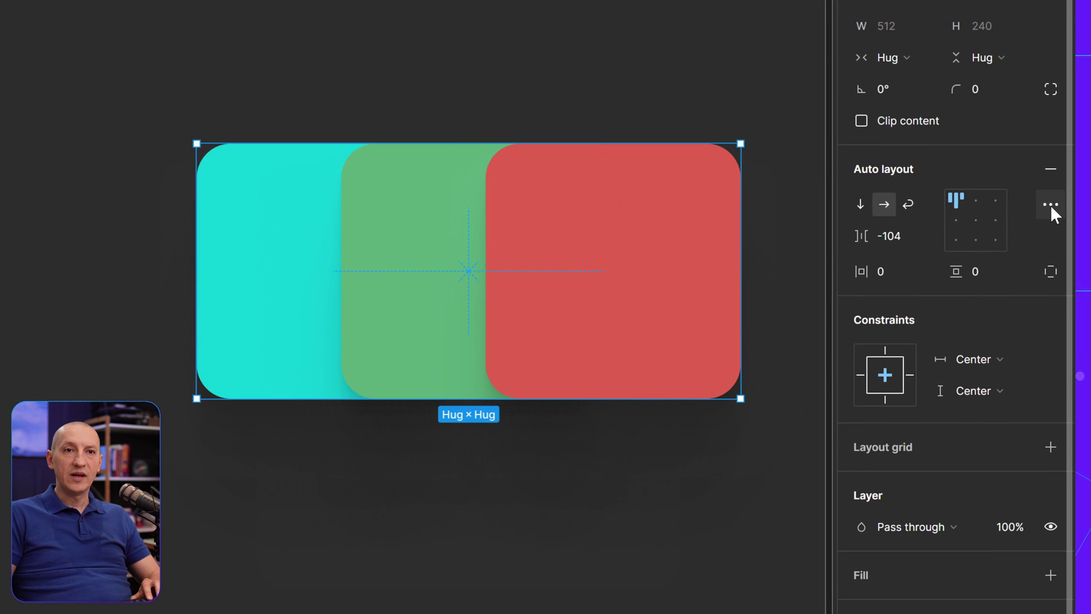
# Set Frame 1's canvas stacking to First on top, then pan to the notification stack artboard
pyautogui.click(1051, 205)
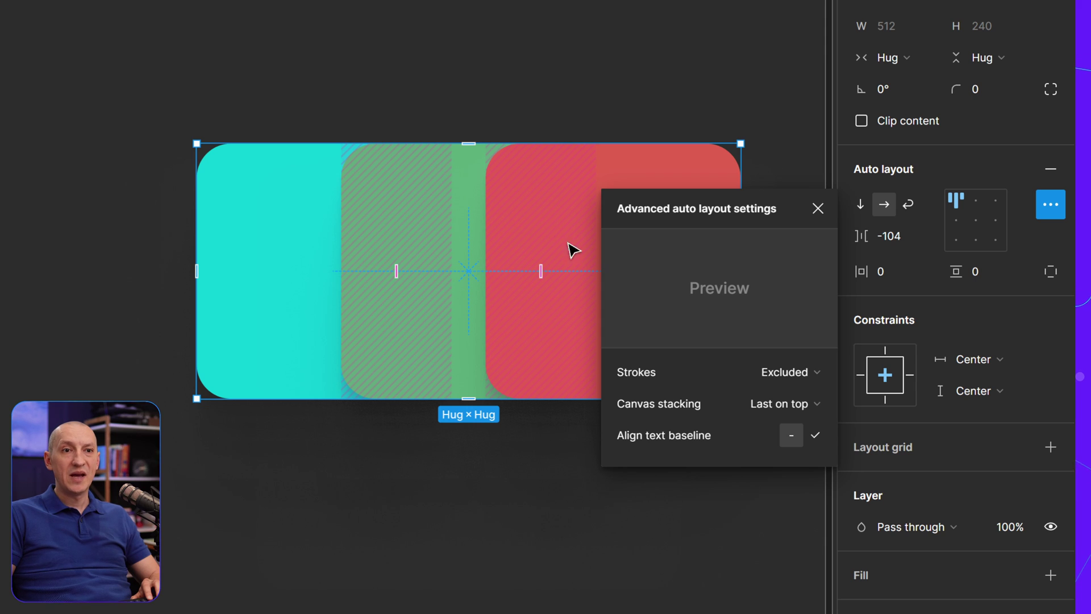
pyautogui.click(810, 404)
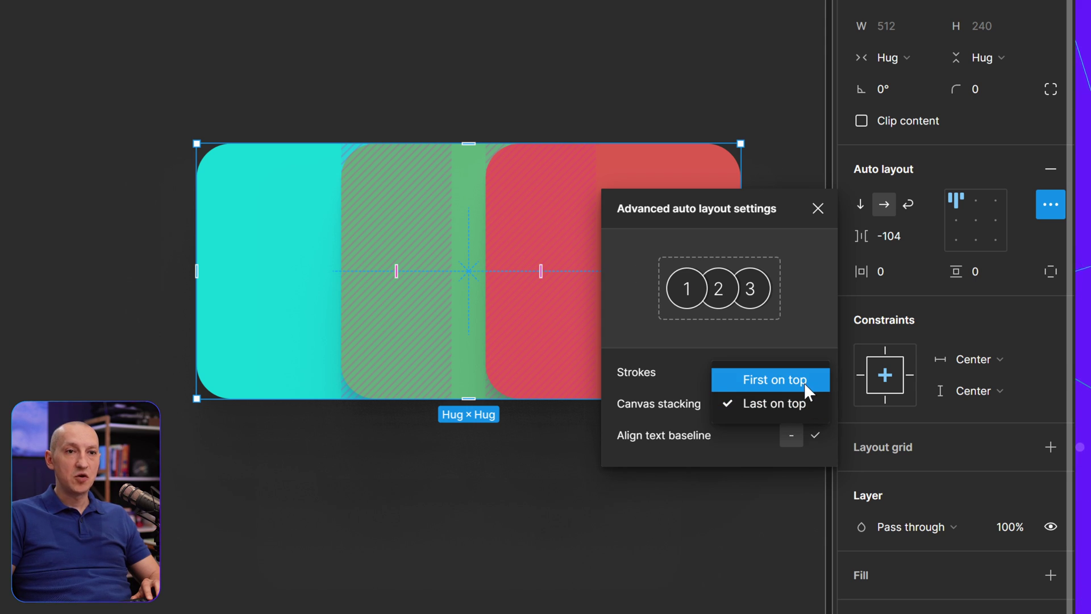
pyautogui.click(805, 384)
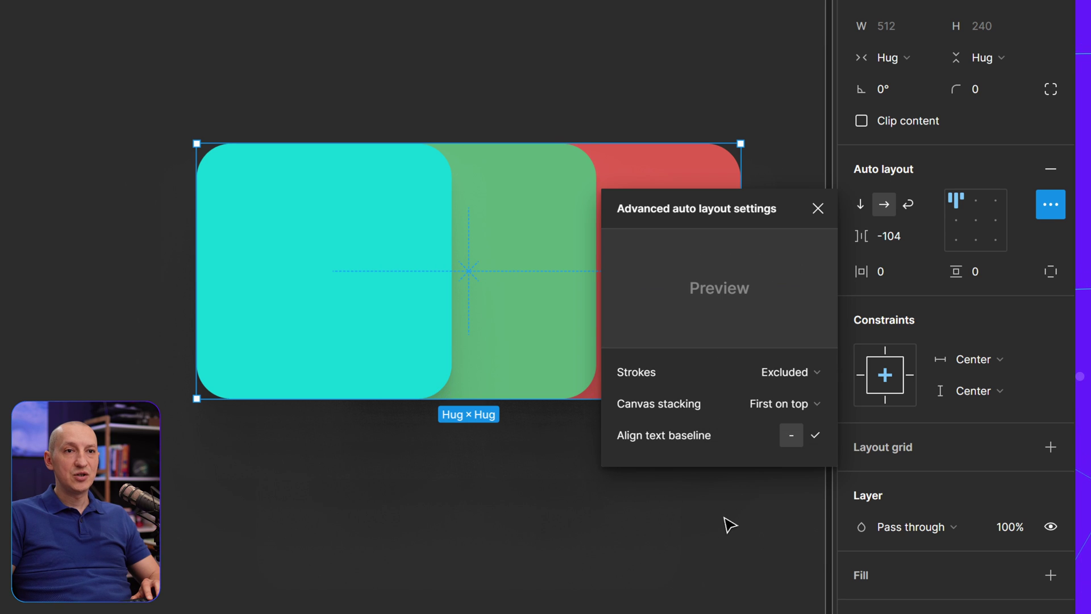
pyautogui.click(817, 208)
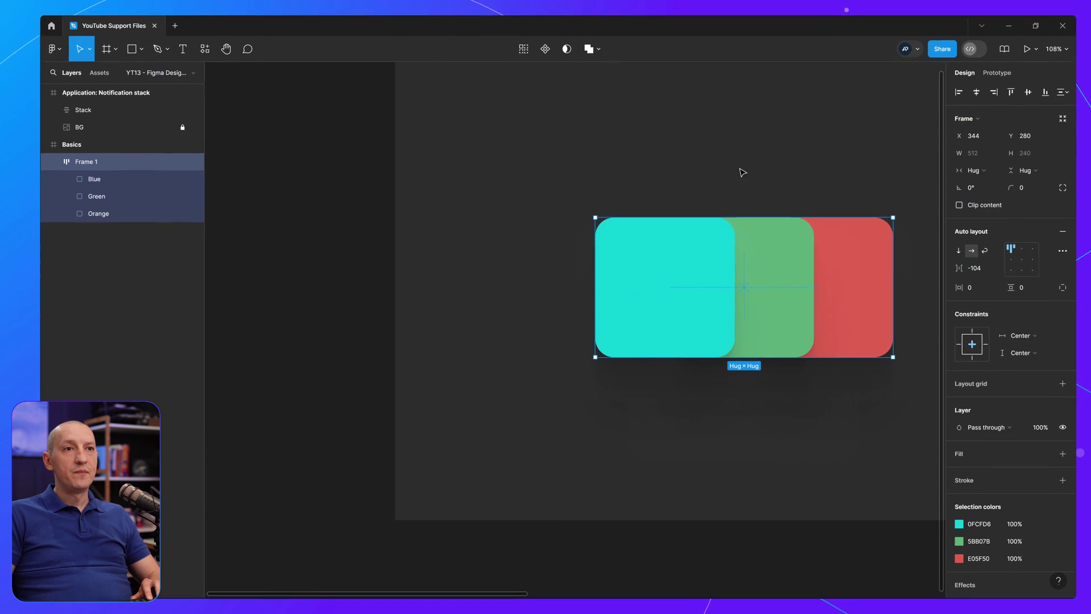
pyautogui.moveTo(740, 170); pyautogui.dragTo(575, 215)
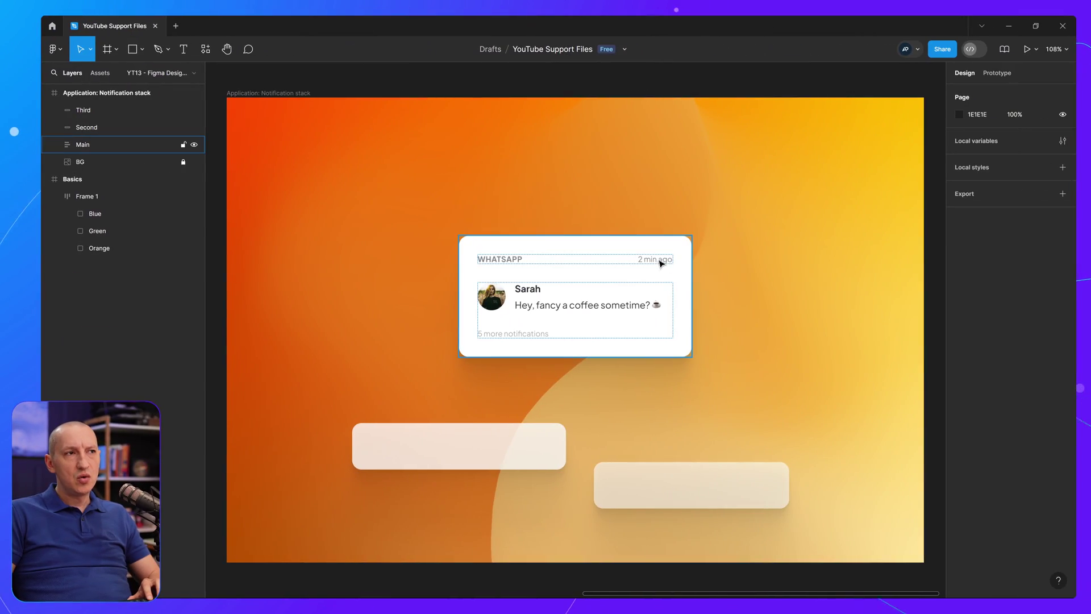
# Move the Second and Third translucent cards up under the WhatsApp card with 14 px gaps
pyautogui.click(600, 250)
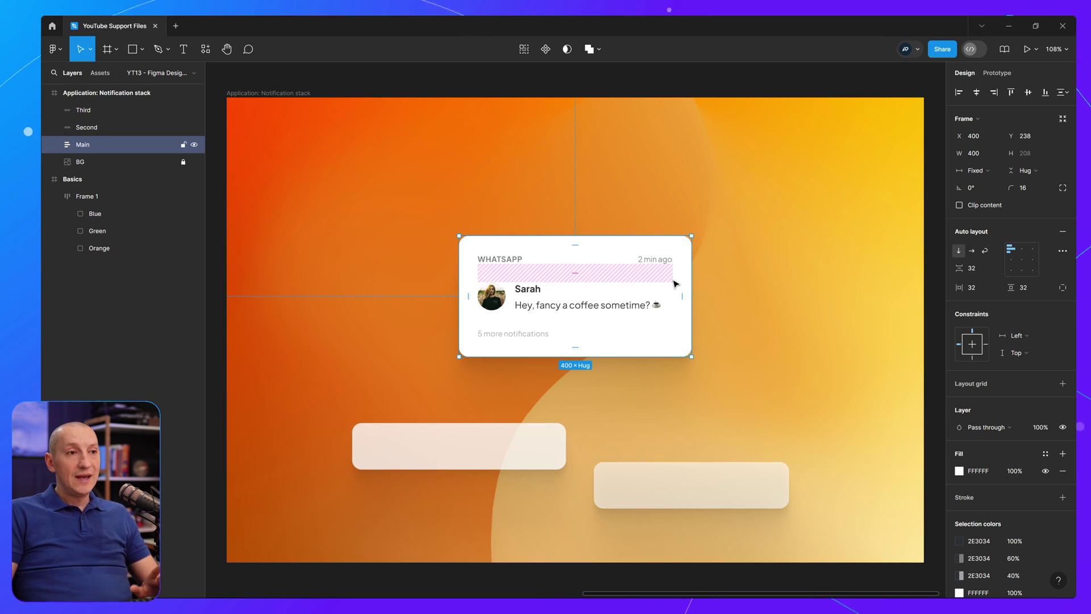
pyautogui.moveTo(449, 453); pyautogui.dragTo(595, 386)
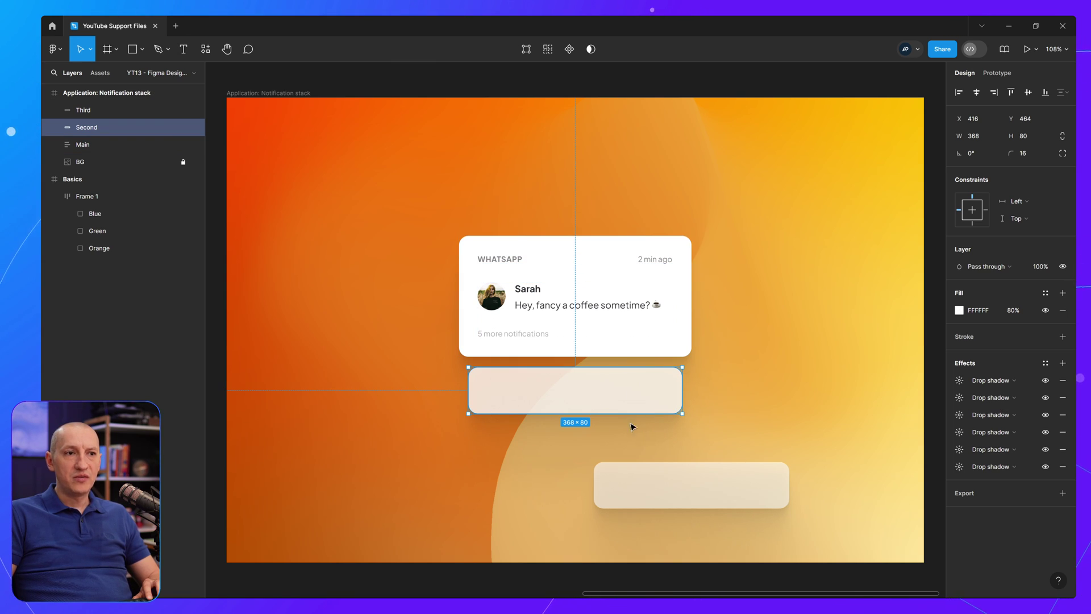
pyautogui.moveTo(611, 386); pyautogui.dragTo(610, 383)
pyautogui.moveTo(672, 475); pyautogui.dragTo(560, 438)
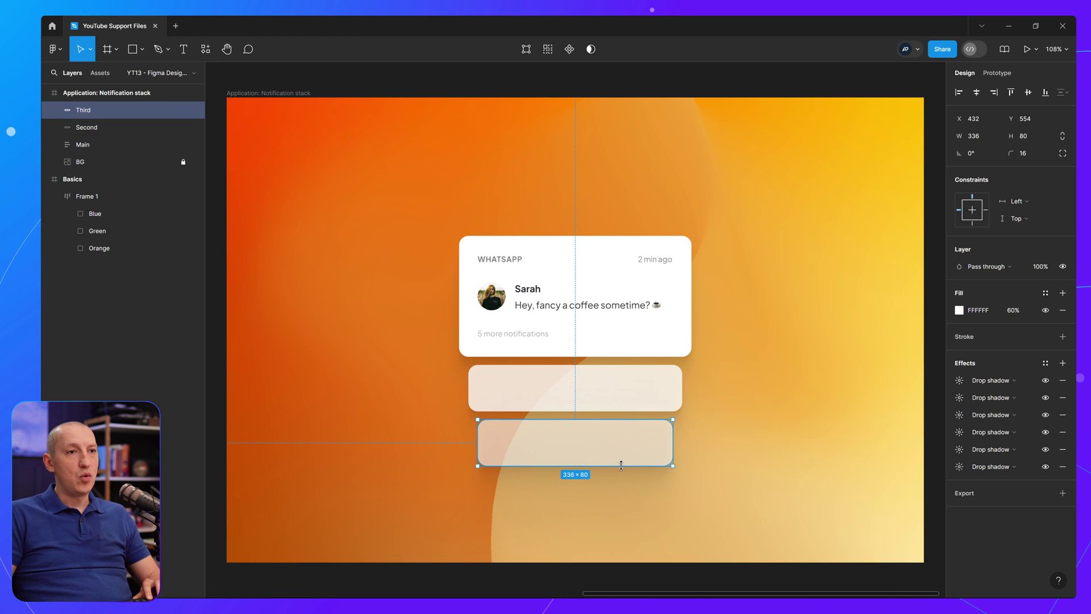
# Wrap the three cards in a vertical auto-layout frame and set its gap to -64
pyautogui.click(786, 324)
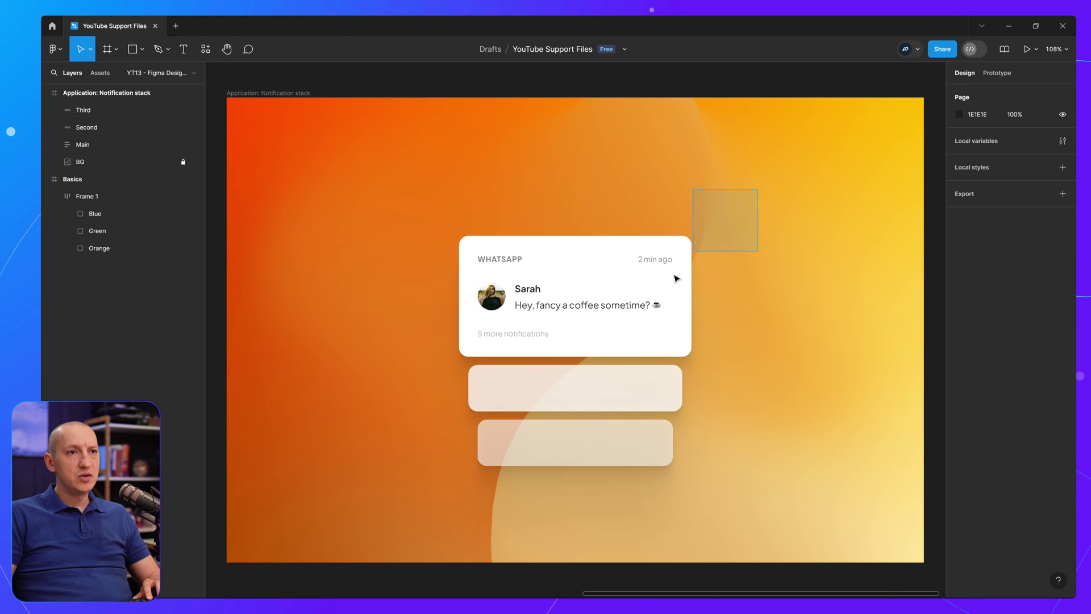
pyautogui.moveTo(672, 286); pyautogui.dragTo(472, 519)
pyautogui.hotkey('shift', 'a')
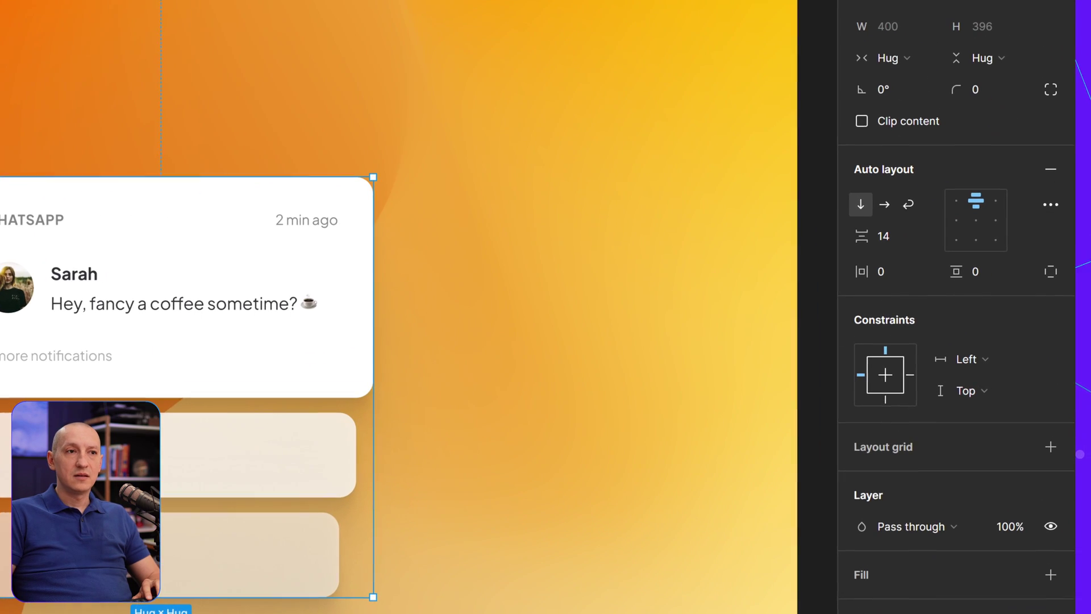
pyautogui.moveTo(40, 530); pyautogui.dragTo(377, 455)
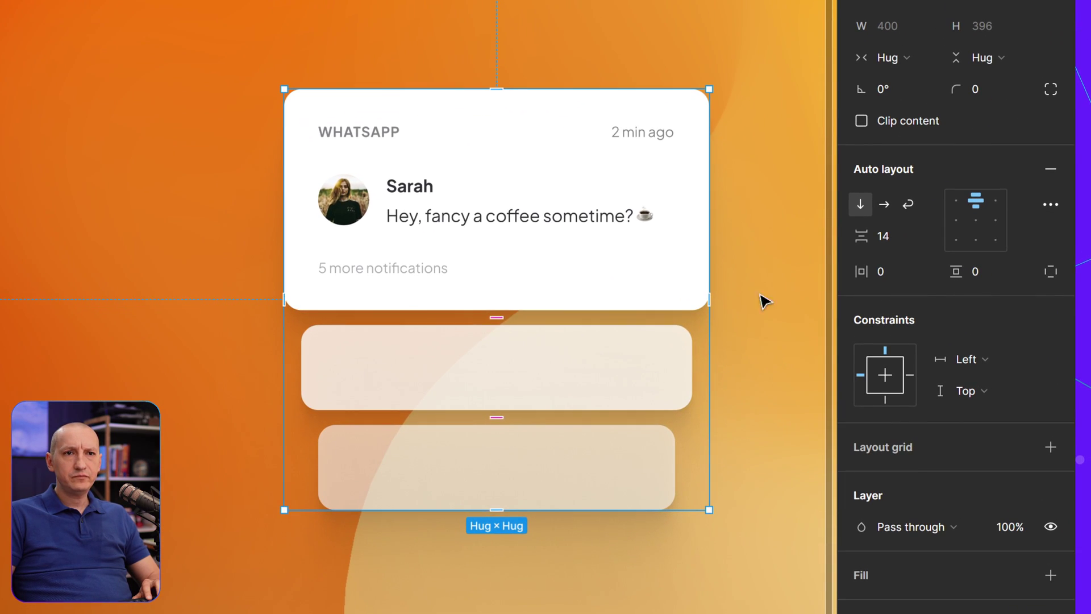
pyautogui.moveTo(858, 235); pyautogui.dragTo(701, 241)
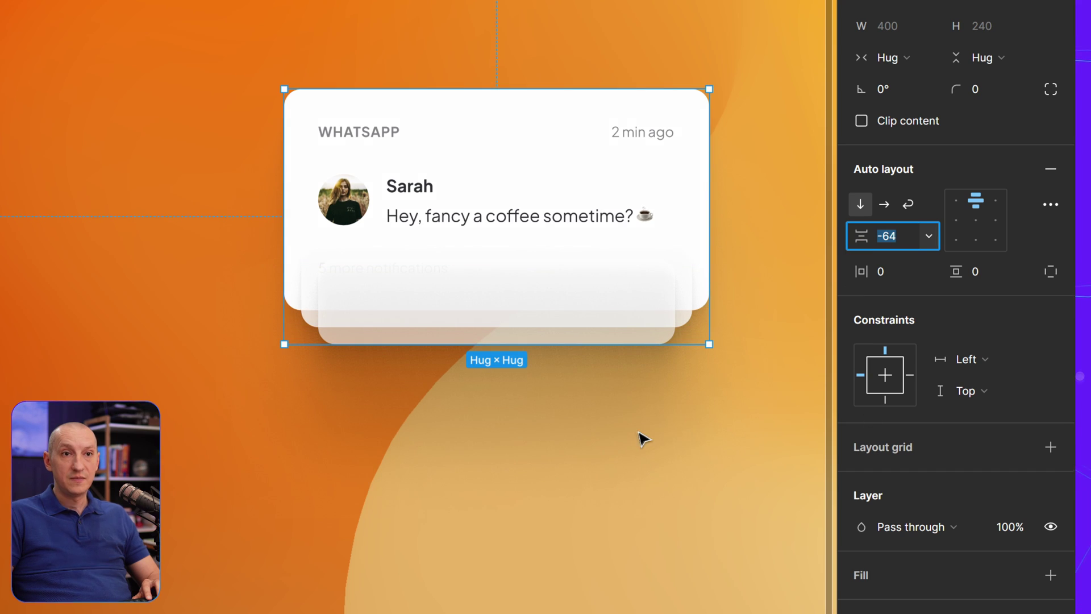
# Inspect the bottom and middle translucent cards inside the stack, then deselect
pyautogui.click(530, 345)
pyautogui.click(530, 331)
pyautogui.click(531, 331)
pyautogui.click(689, 291)
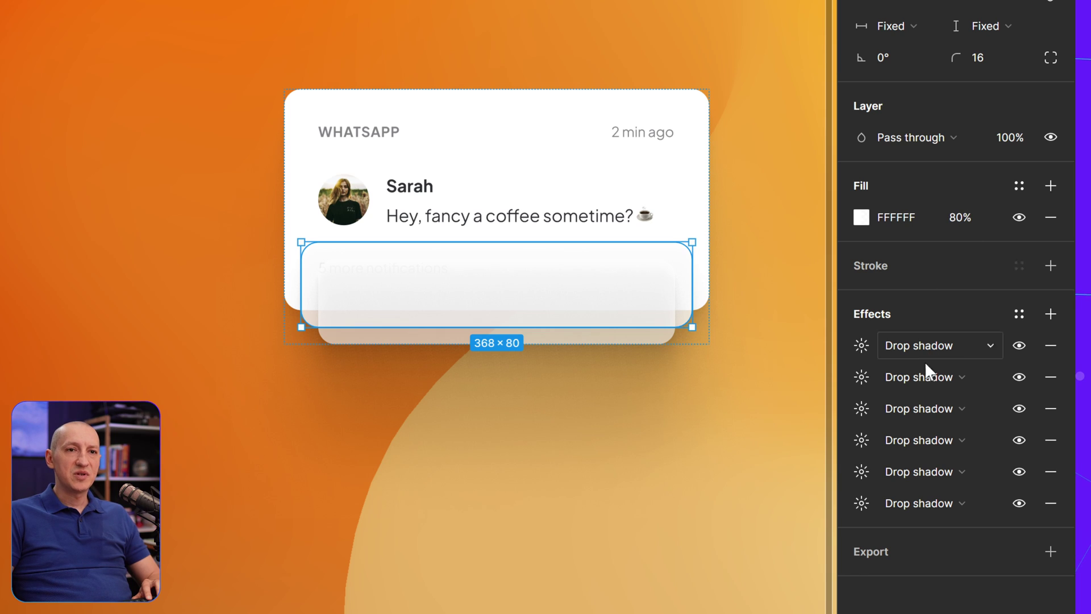
pyautogui.click(682, 473)
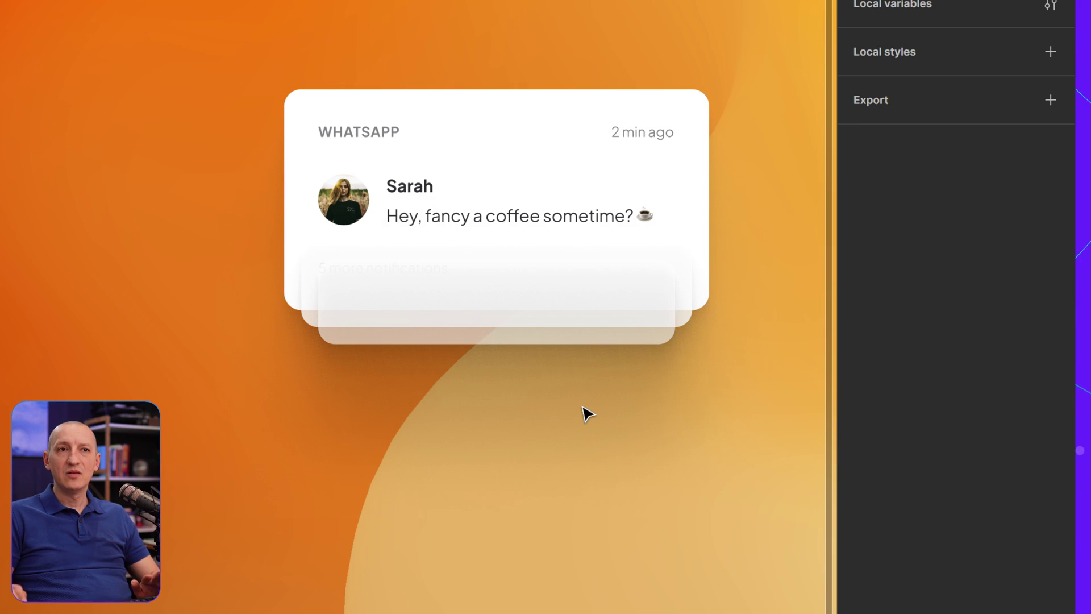
# Set the card stack frame's canvas stacking to First on top so the WhatsApp card covers the others
pyautogui.click(541, 272)
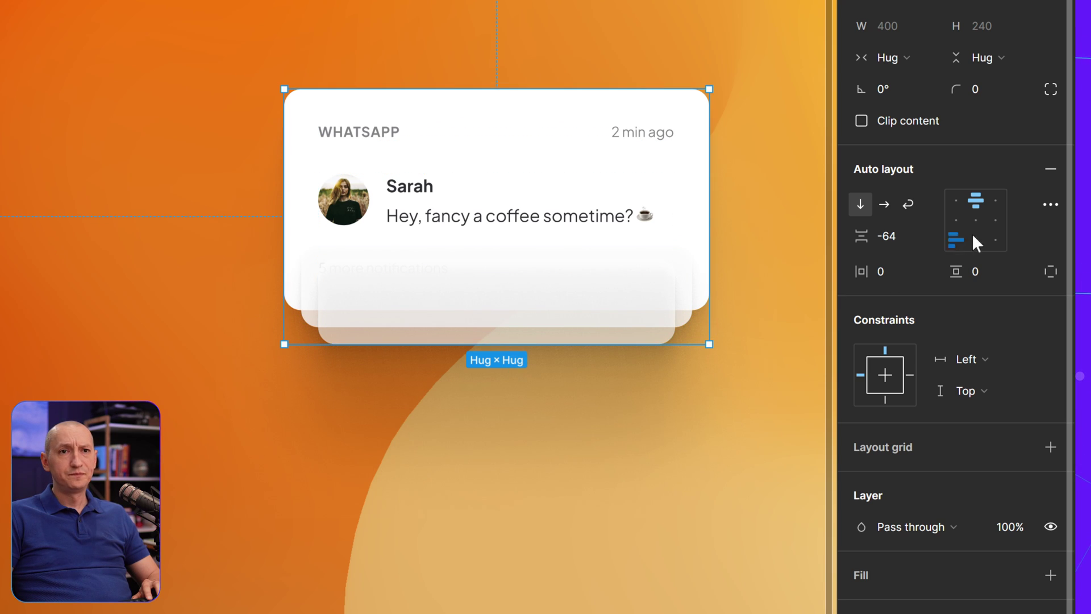
pyautogui.click(1050, 204)
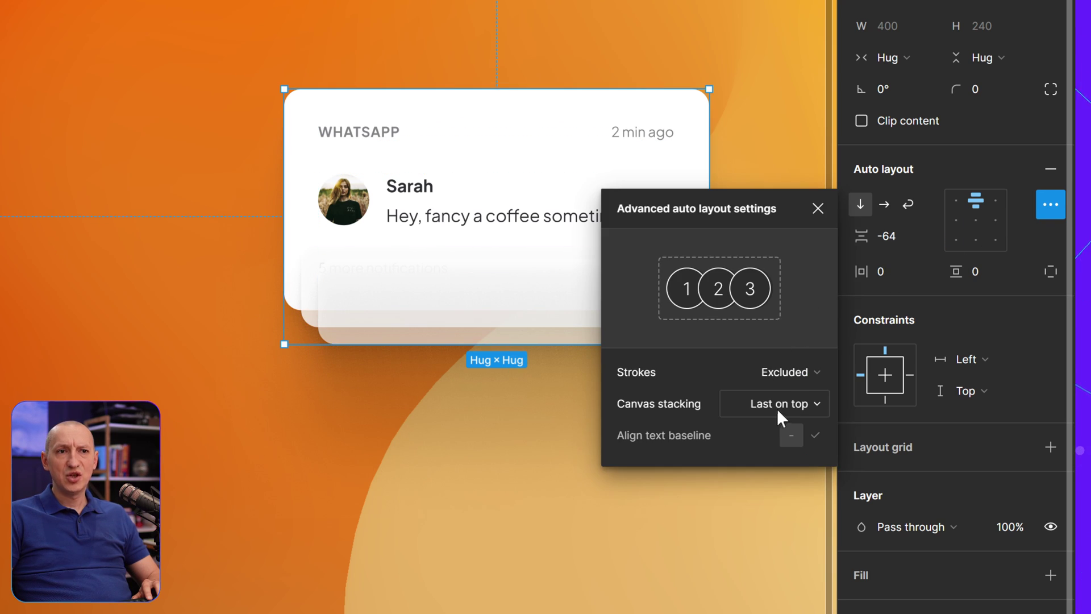
pyautogui.click(794, 407)
pyautogui.click(792, 377)
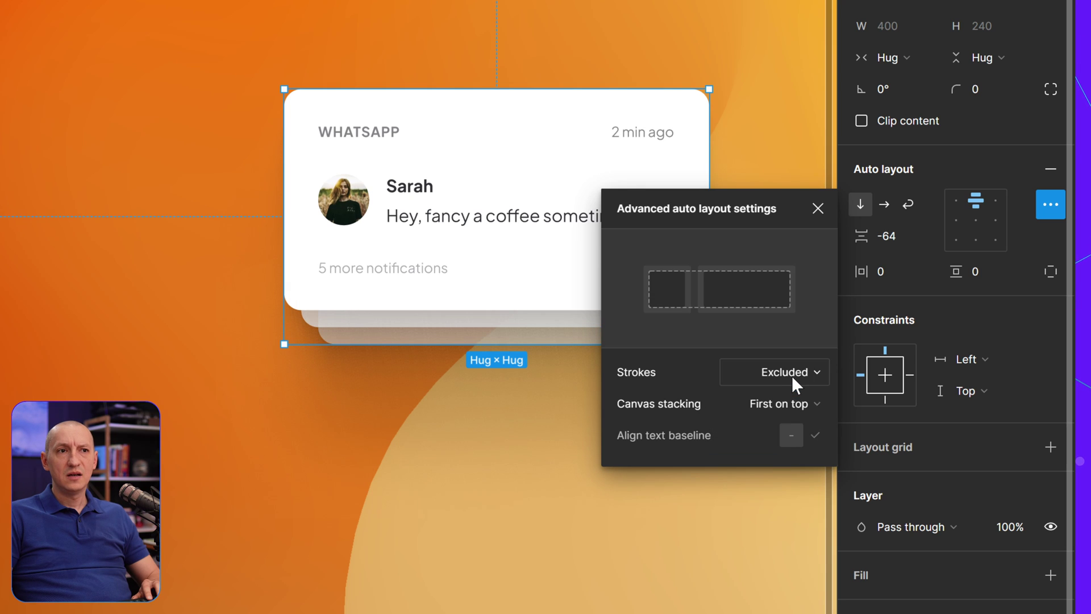
pyautogui.click(818, 209)
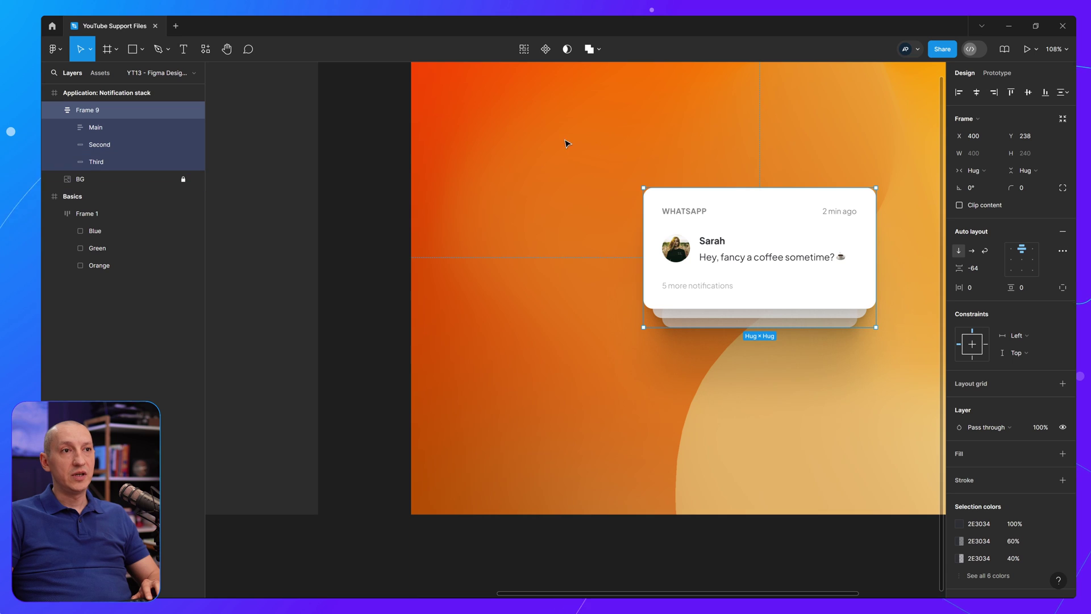
# Inspect the Main, Second and Third card layers in turn
pyautogui.moveTo(567, 141); pyautogui.dragTo(383, 187)
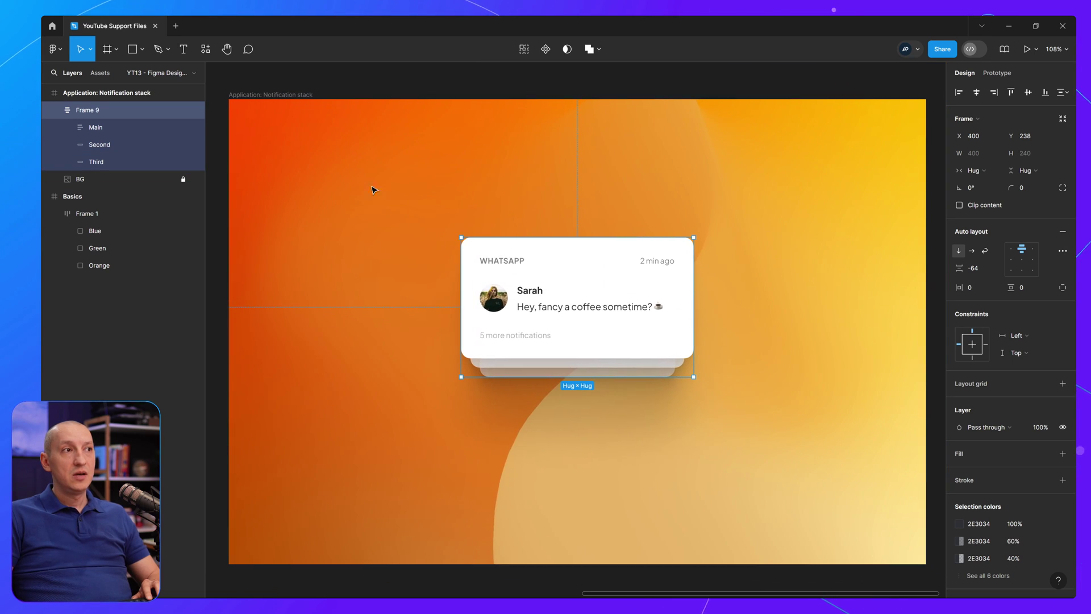
pyautogui.click(117, 130)
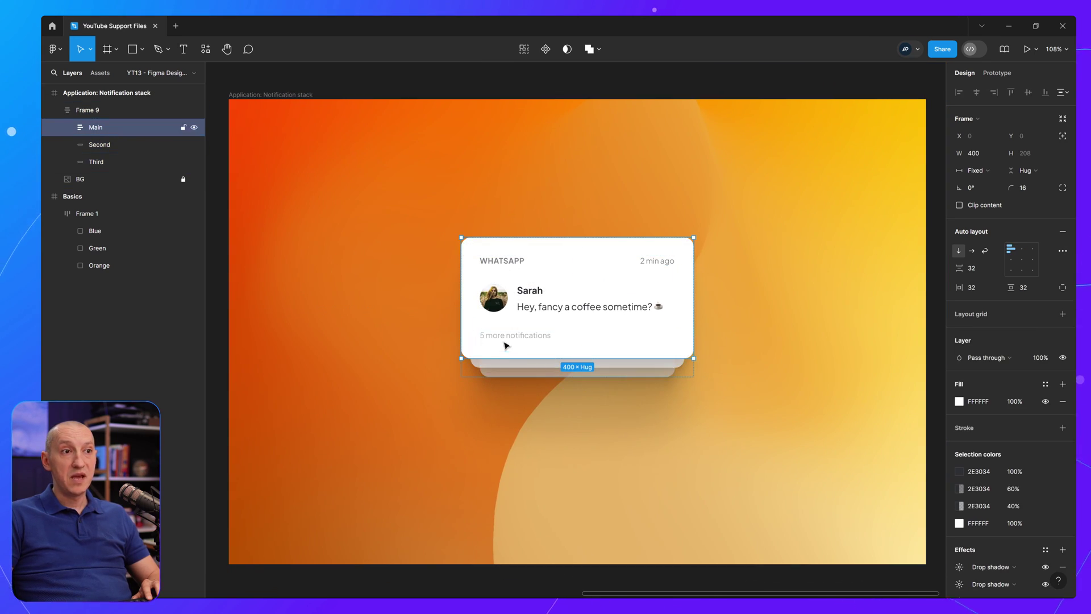
pyautogui.click(120, 142)
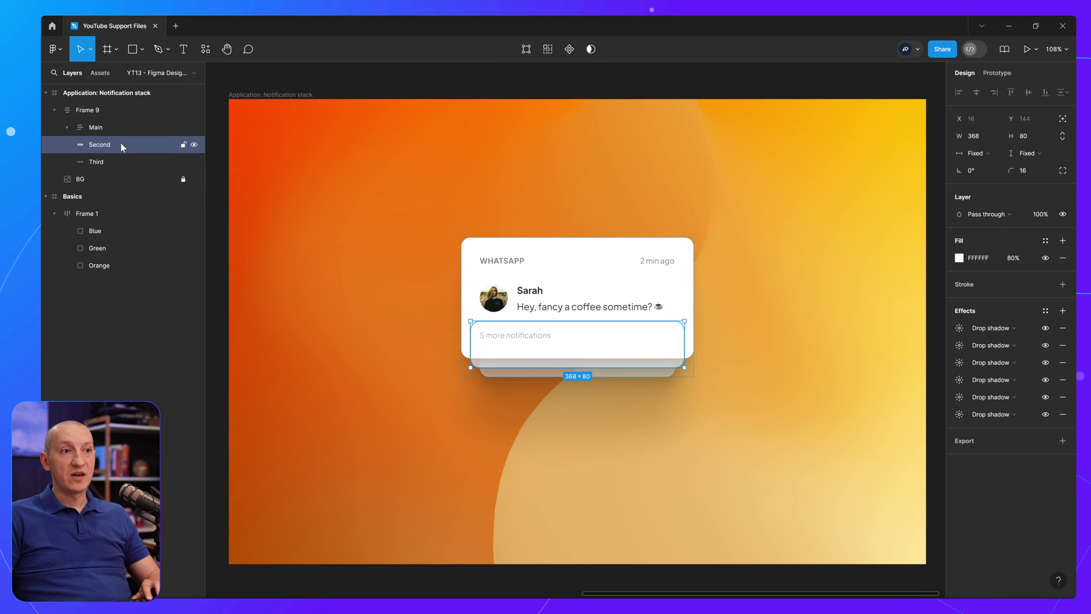
pyautogui.click(122, 163)
# Drag the Frame 9 card stack lower on the orange gradient, keeping the -84 overlap
pyautogui.click(674, 188)
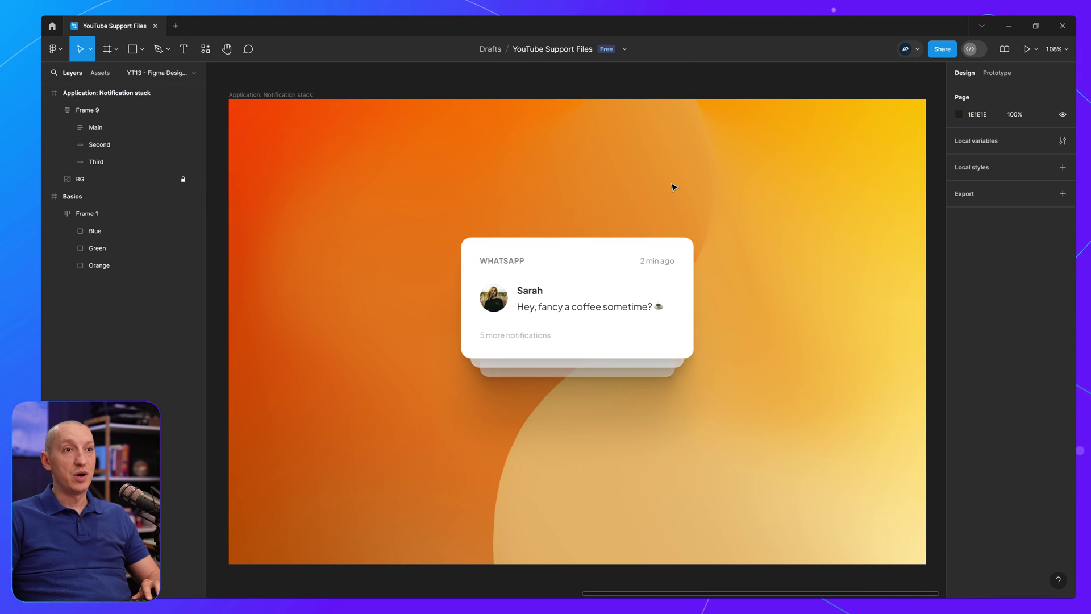
pyautogui.moveTo(622, 247); pyautogui.dragTo(617, 284)
pyautogui.click(640, 232)
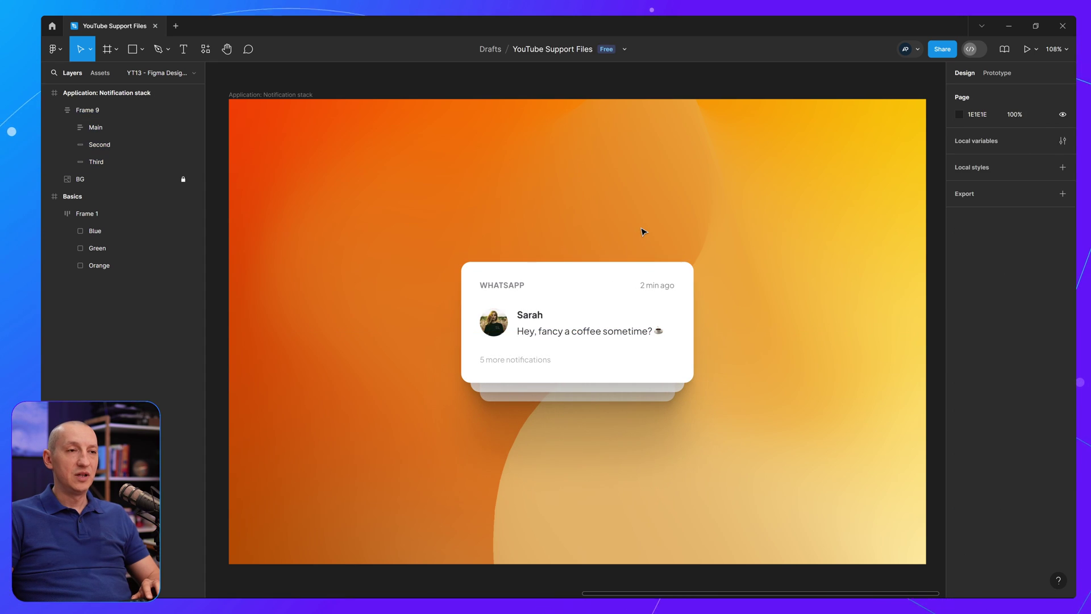